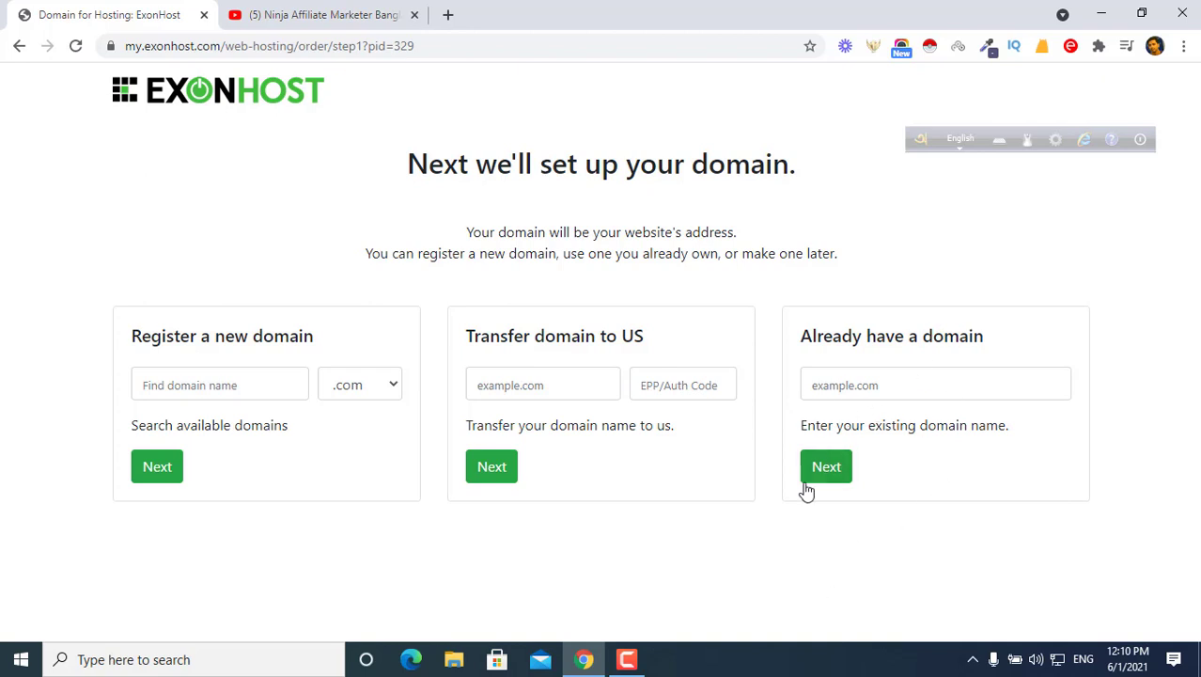
# Step: Look up a new .com domain based on the account holder's name and continue to the hosting order details
pyautogui.click(252, 386)
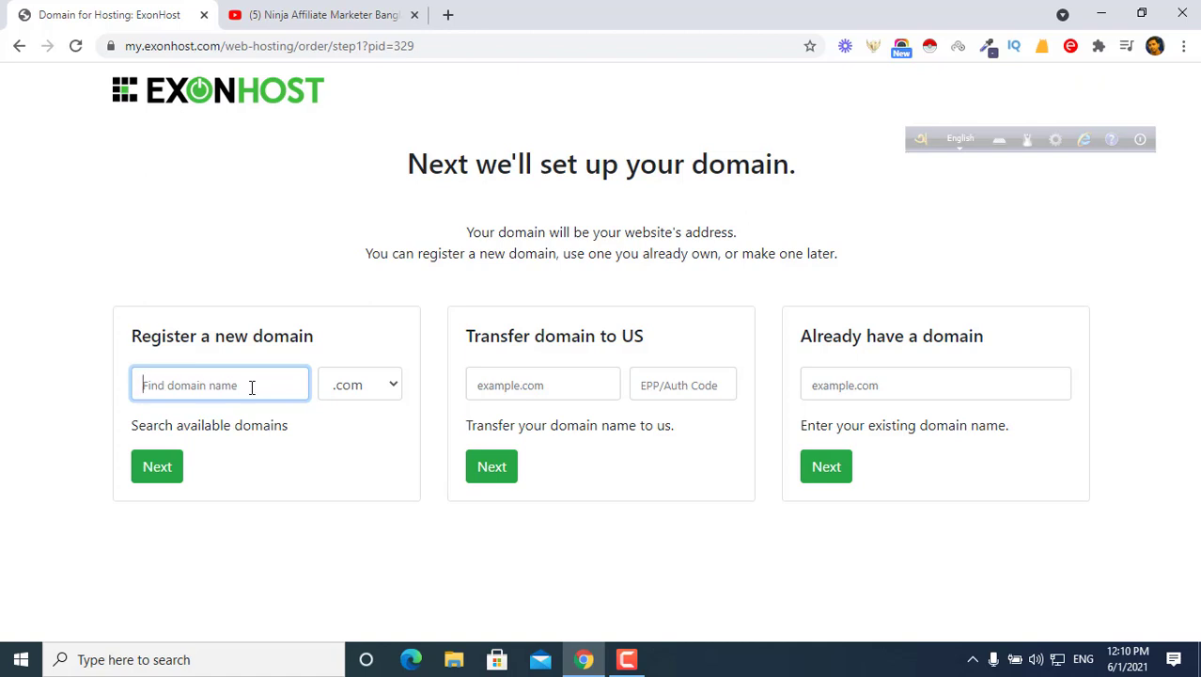
pyautogui.write('Mahmudulhasanu')
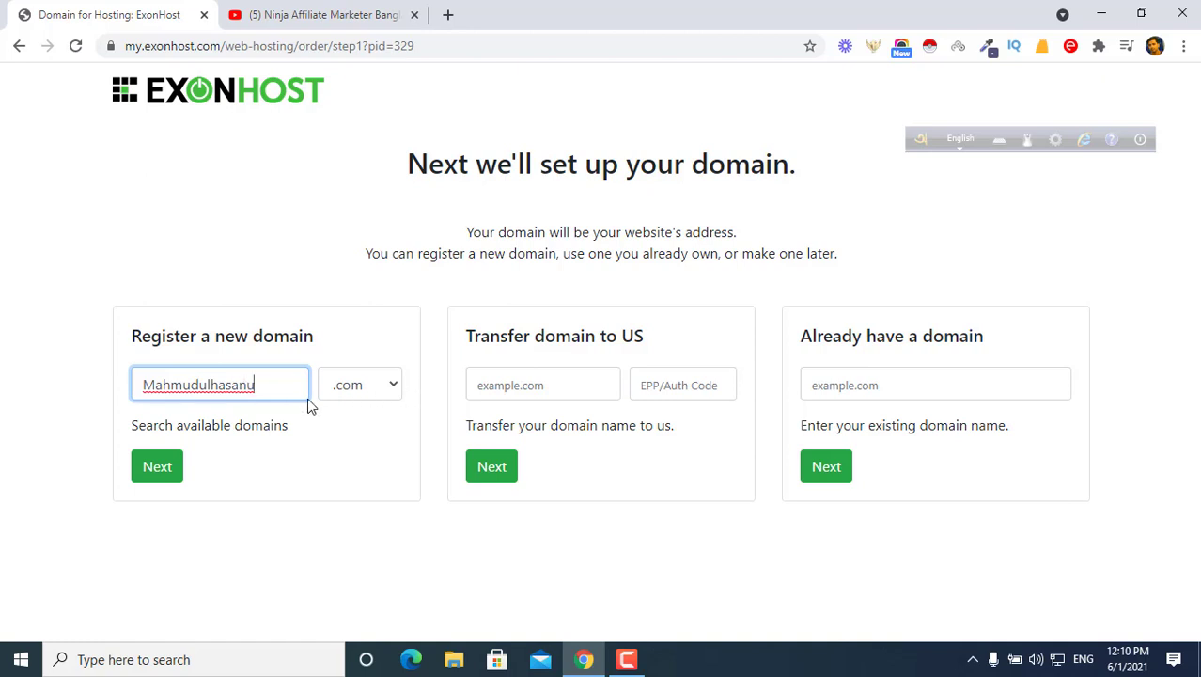
pyautogui.click(161, 469)
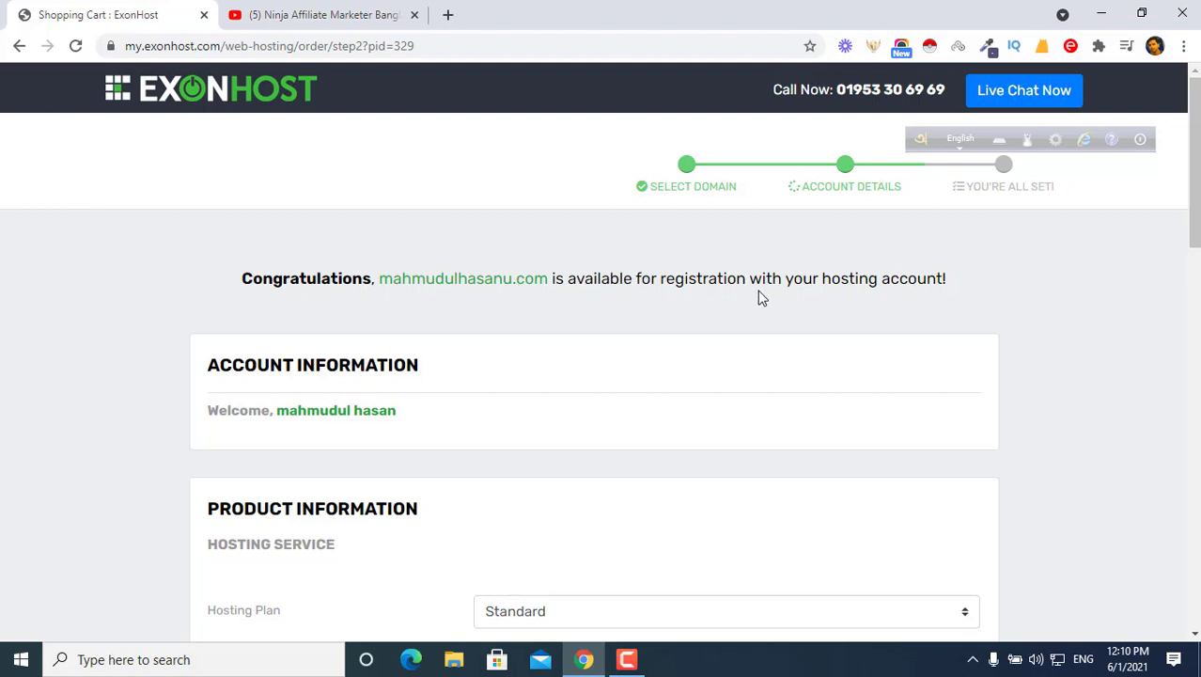
# Step: Keep Los Angeles, USA as the hosting datacenter location and choose a 12-month period for the Standard plan
pyautogui.scroll(-2, 751, 391)
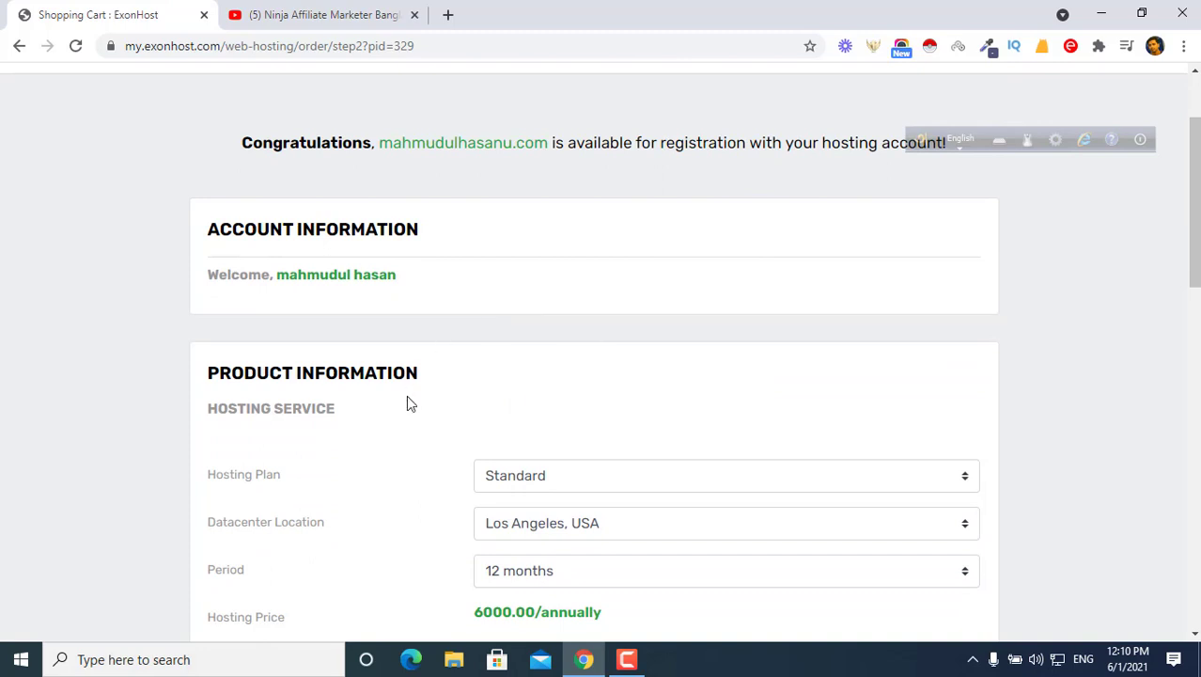
pyautogui.scroll(-2, 414, 399)
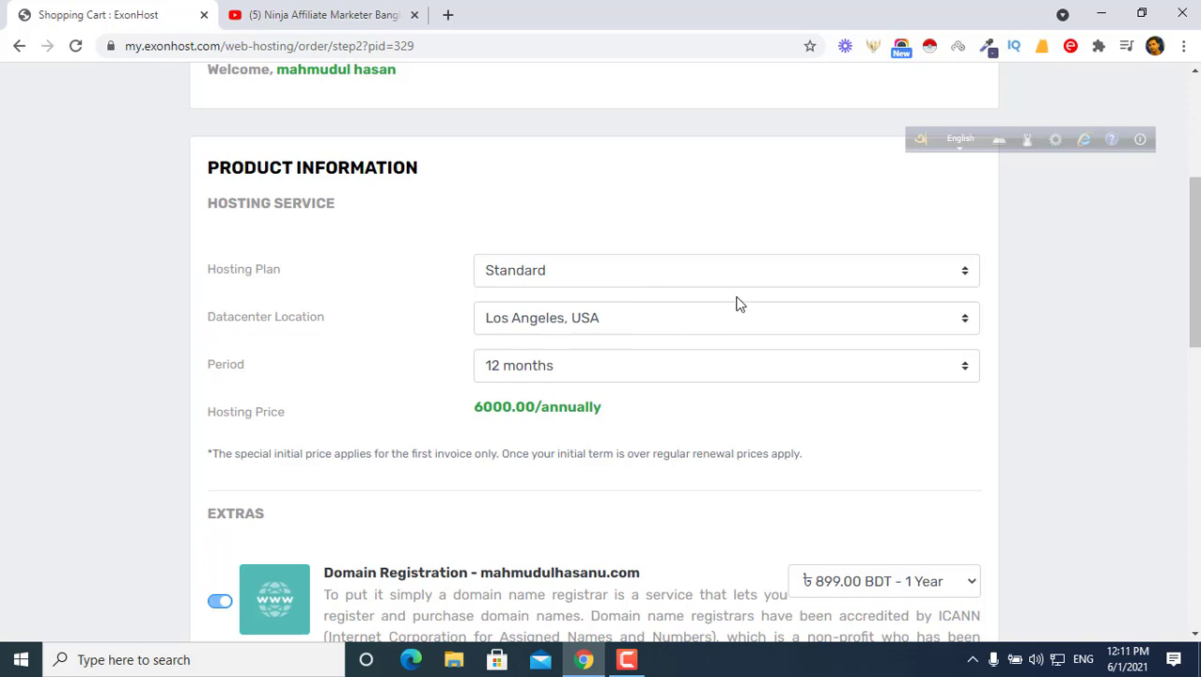
pyautogui.click(694, 338)
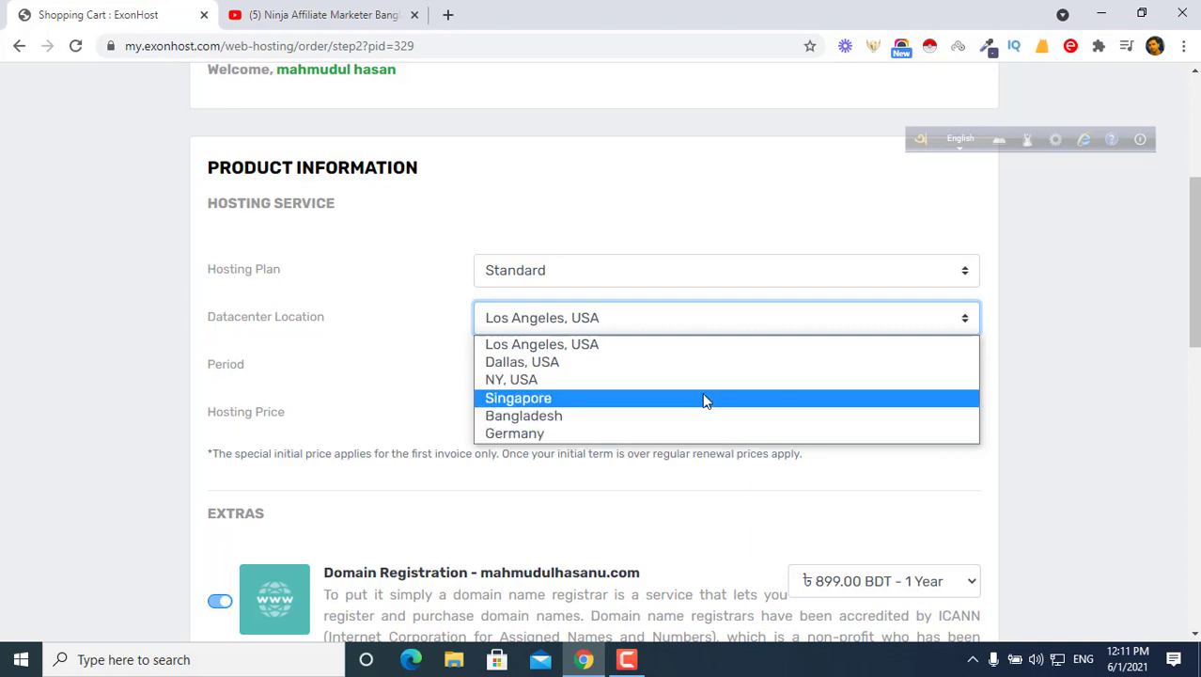
pyautogui.click(730, 319)
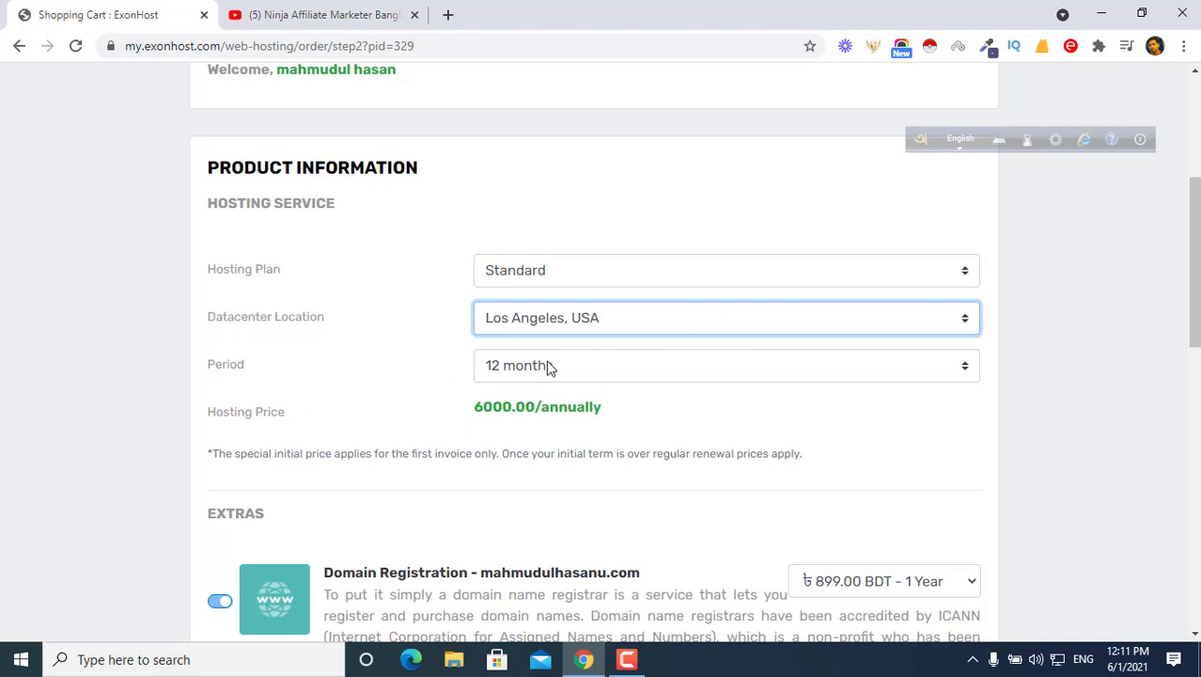
pyautogui.click(787, 367)
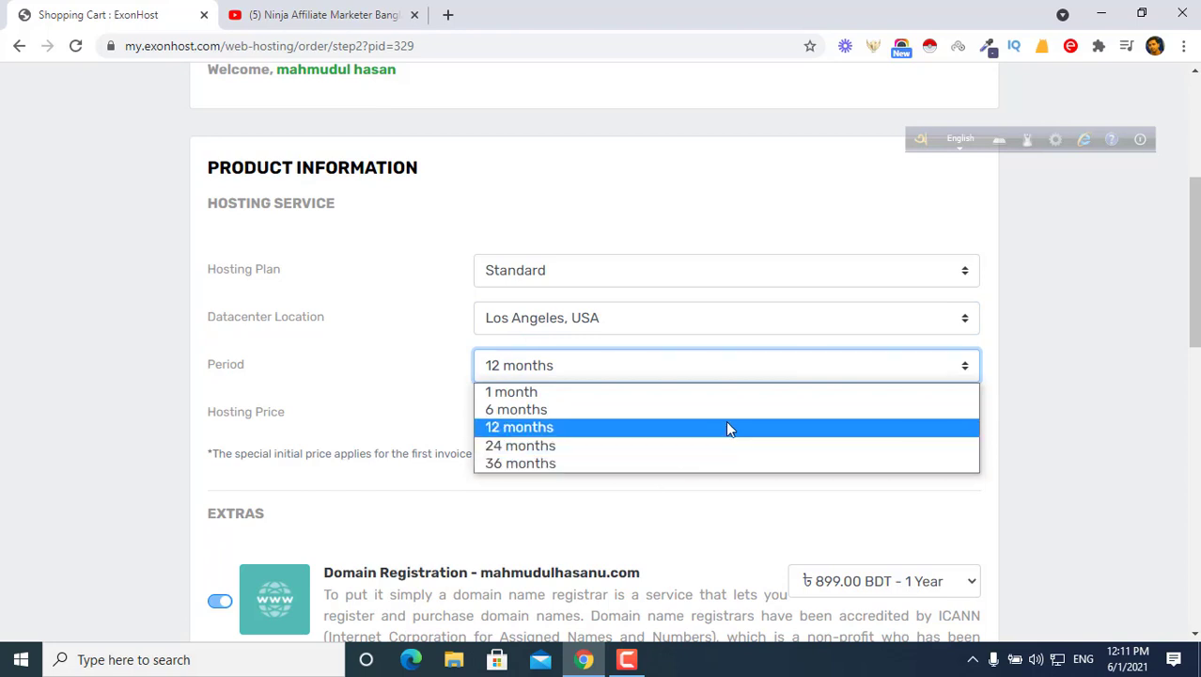
pyautogui.click(669, 428)
# Step: Enable the free Domain Privacy (ID Protect) extra for the new domain
pyautogui.scroll(-1, 534, 448)
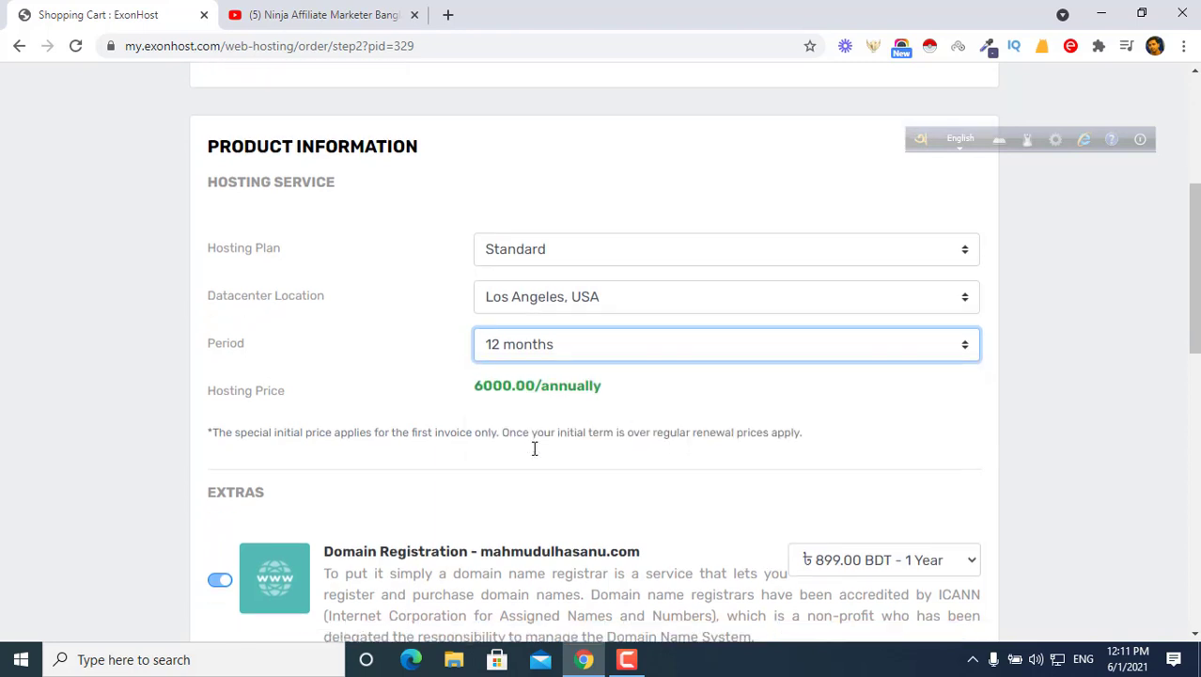
pyautogui.scroll(-2, 509, 414)
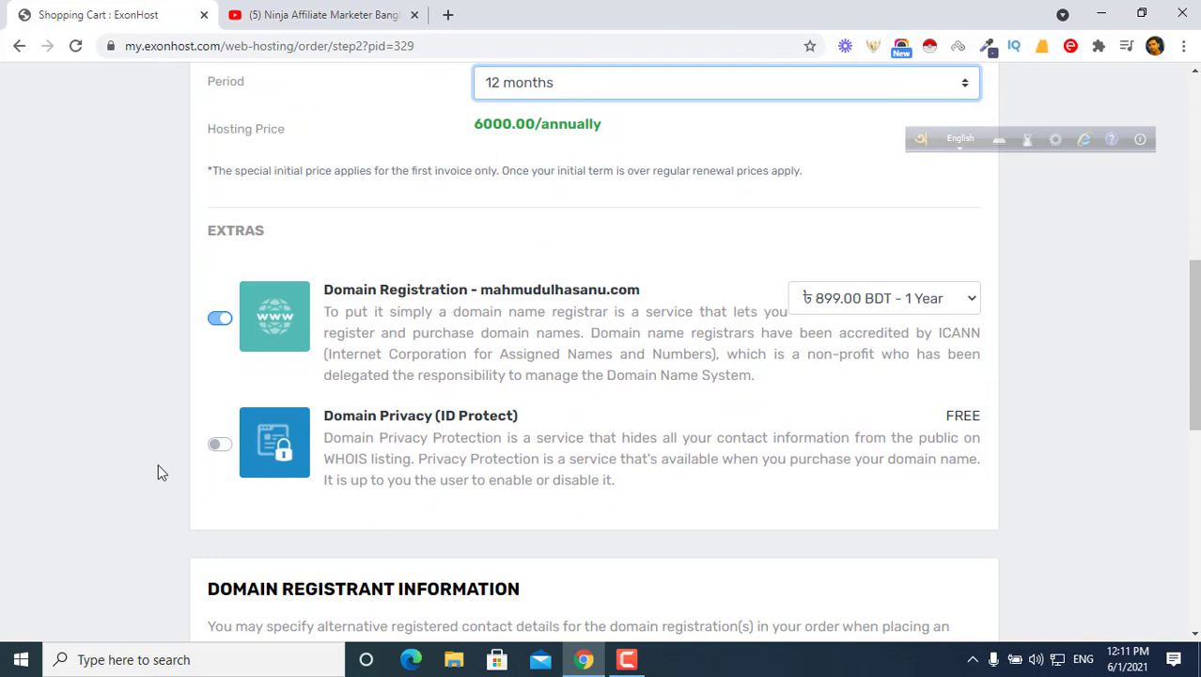
pyautogui.click(218, 445)
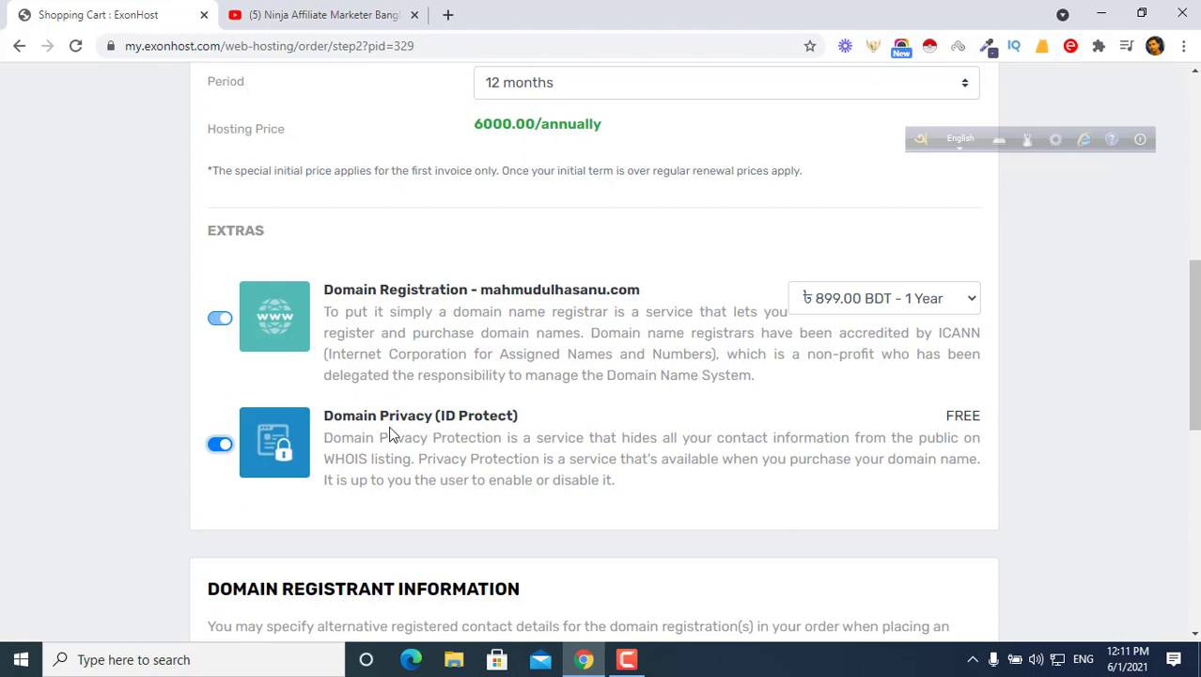
# Step: Preview the Add New Contact form for the domain registrant and restore the Use Default Contact option
pyautogui.scroll(-1, 399, 432)
pyautogui.scroll(-3, 399, 432)
pyautogui.scroll(-2, 343, 507)
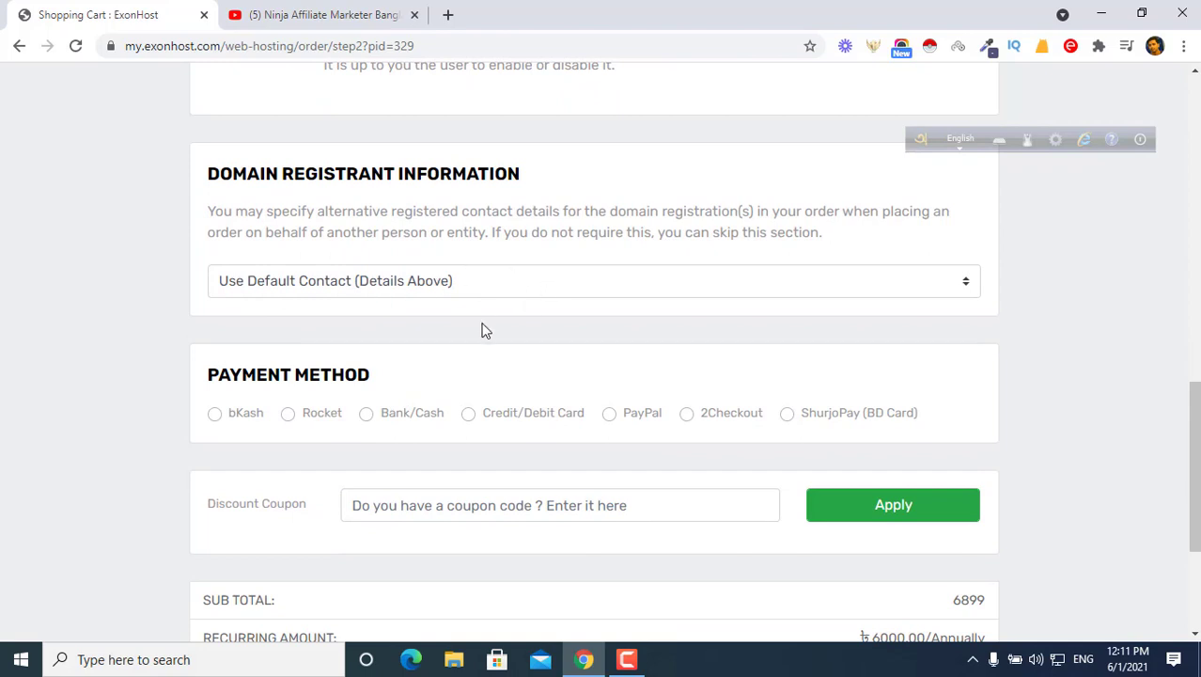
pyautogui.click(531, 292)
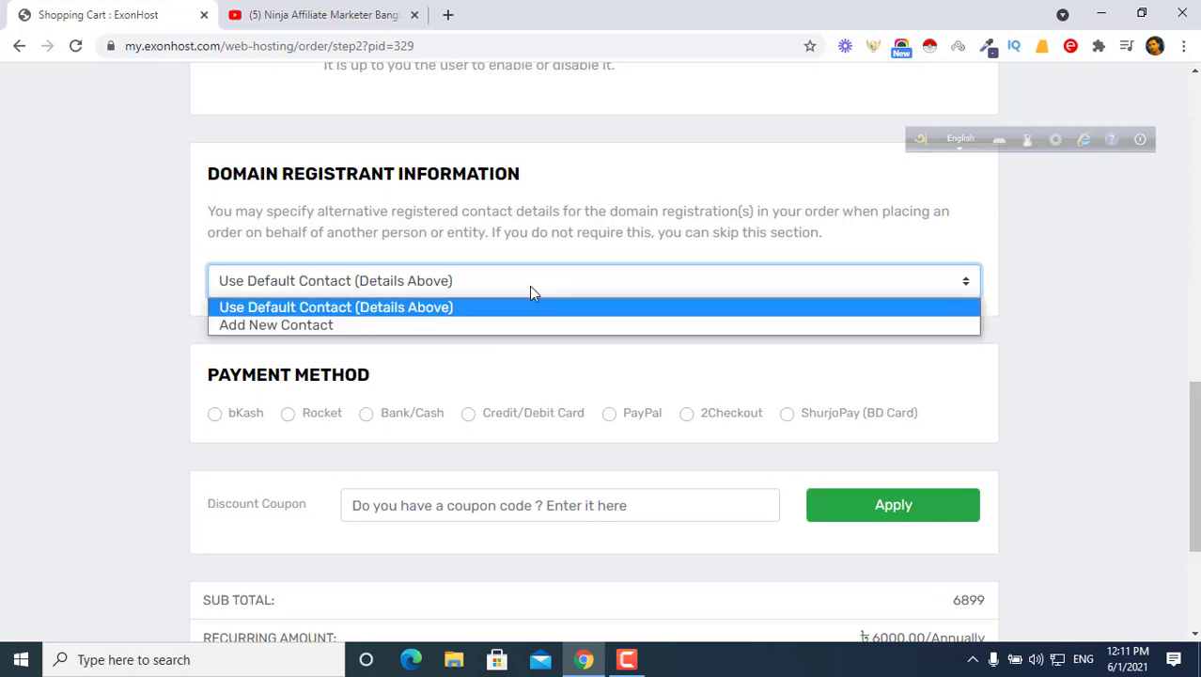
pyautogui.click(447, 326)
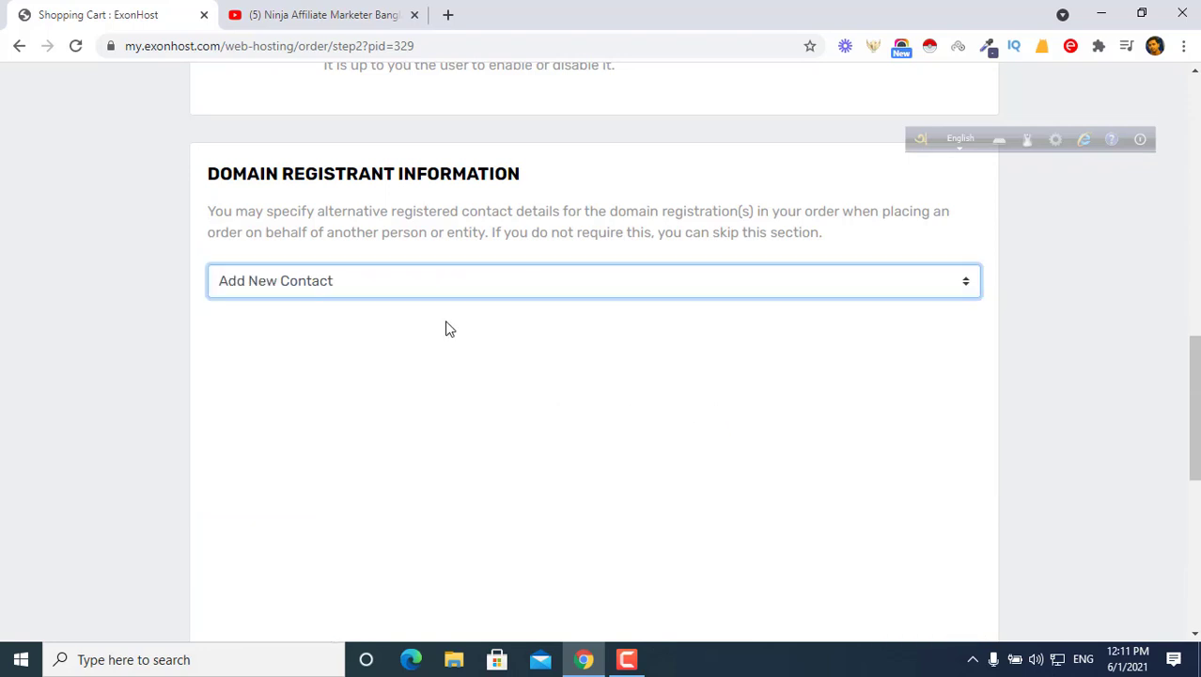
pyautogui.scroll(-3, 354, 450)
pyautogui.scroll(2, 355, 454)
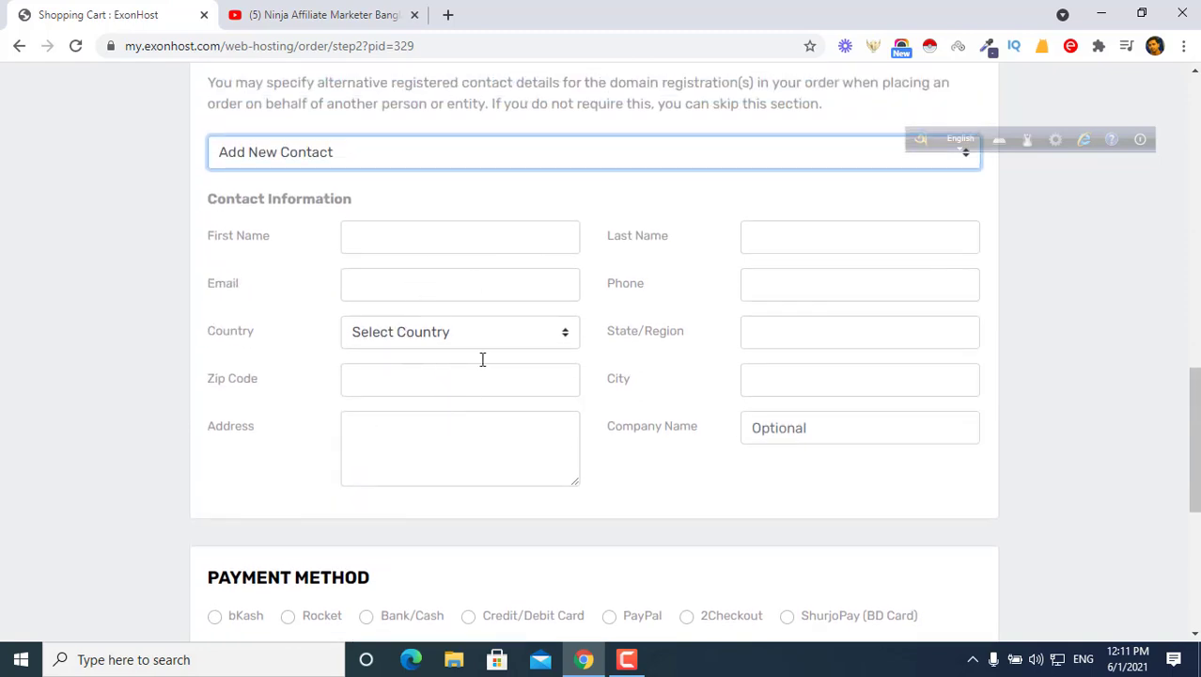
pyautogui.scroll(-3, 443, 434)
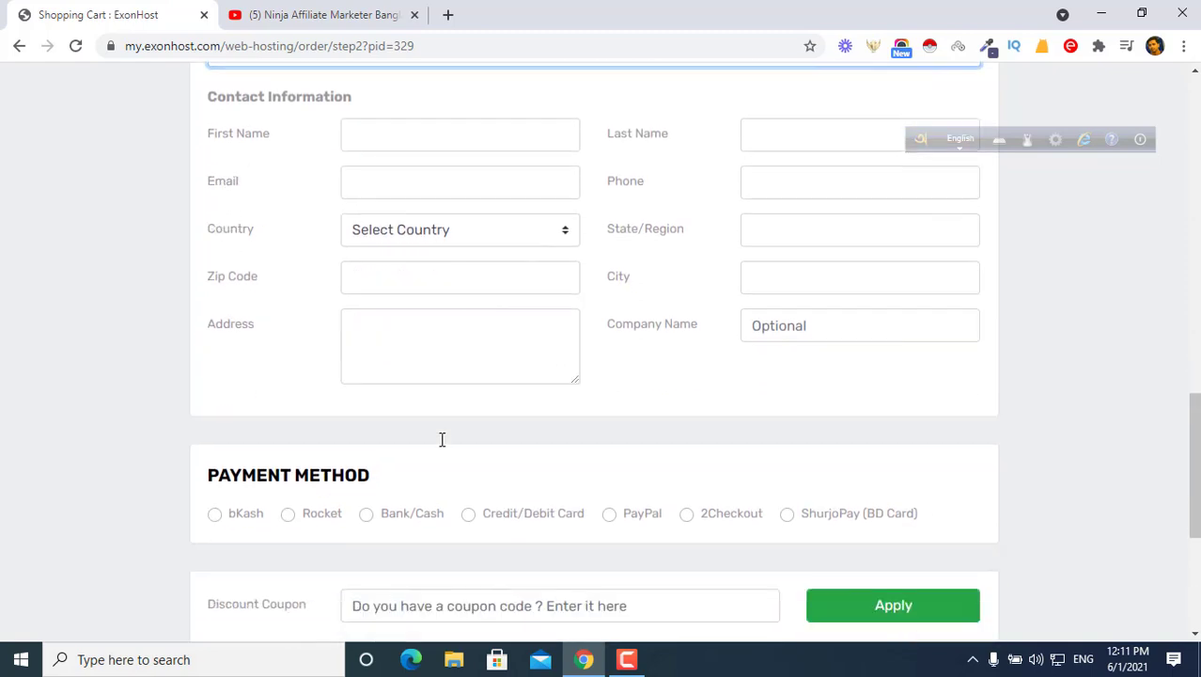
pyautogui.scroll(5, 442, 434)
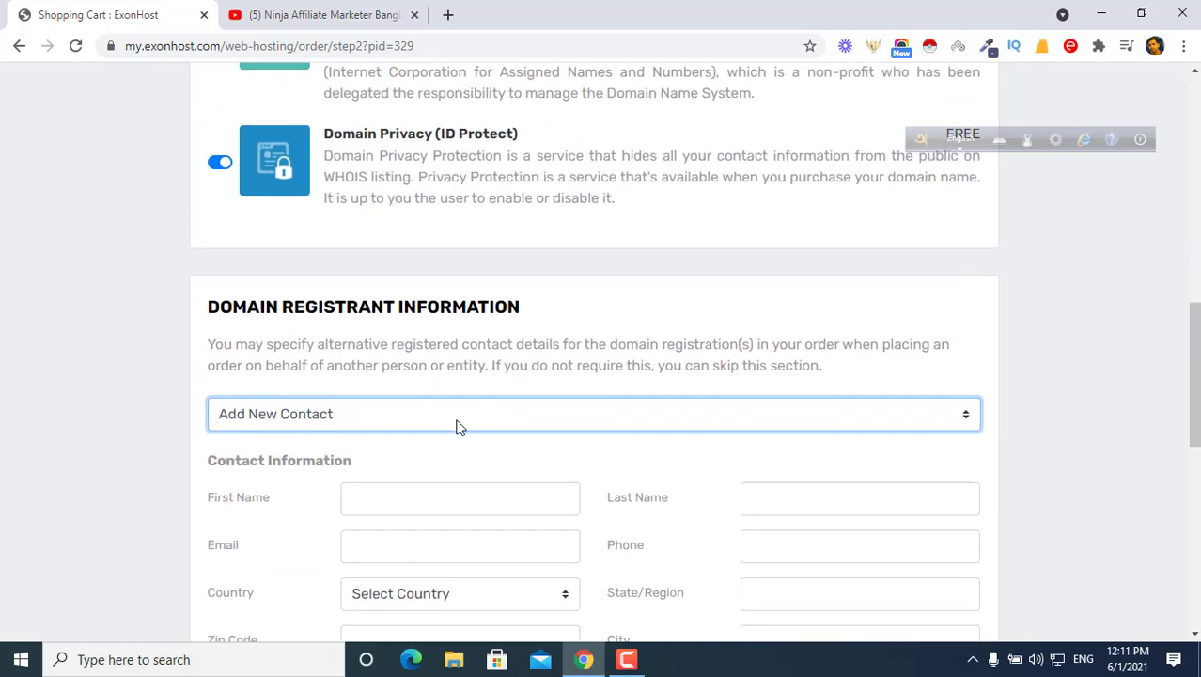
pyautogui.click(458, 424)
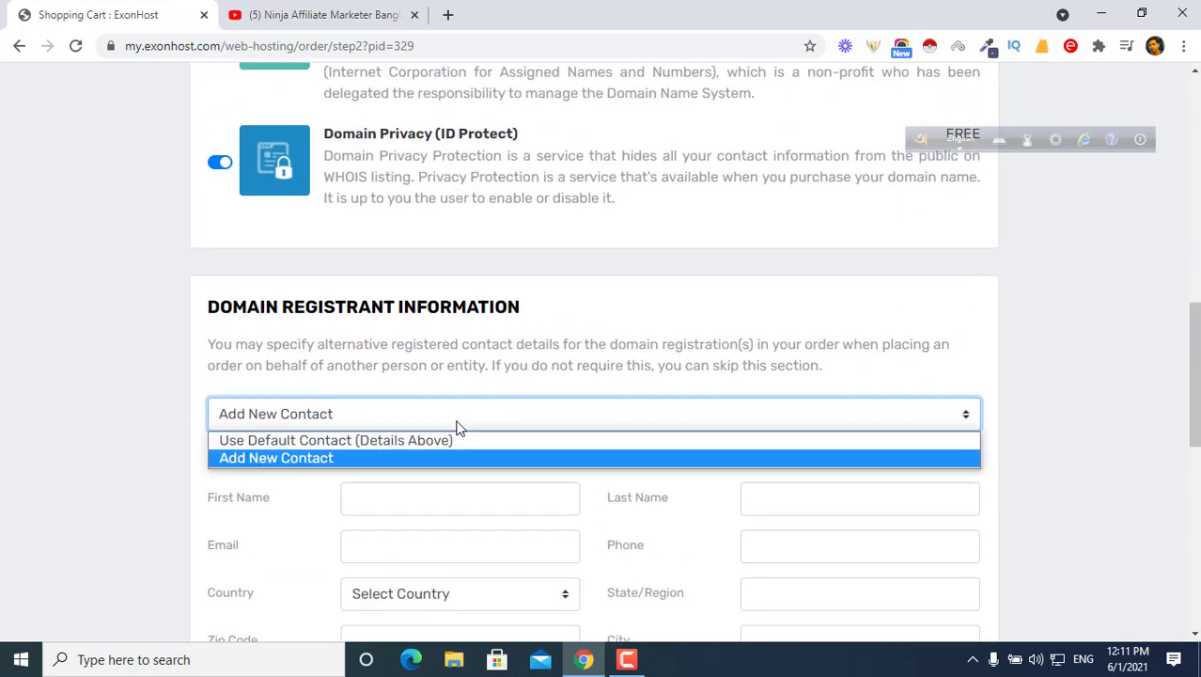
pyautogui.click(410, 448)
# Step: Choose bKash as the payment method for the order
pyautogui.scroll(-3, 444, 380)
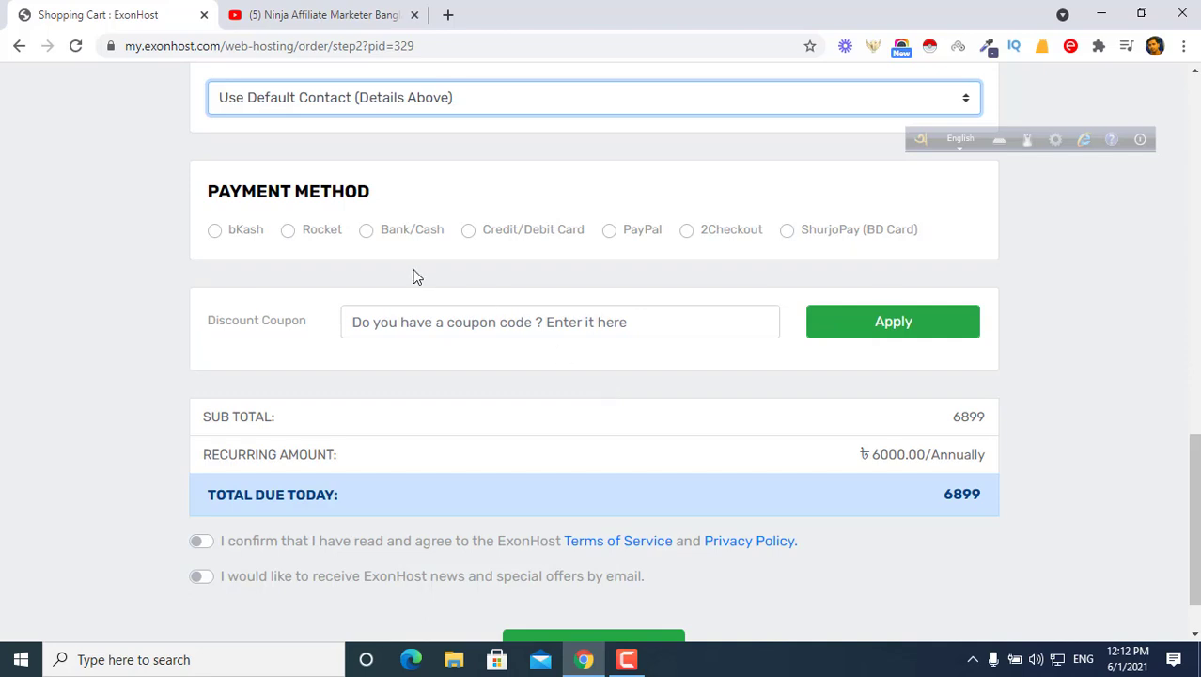
pyautogui.click(214, 233)
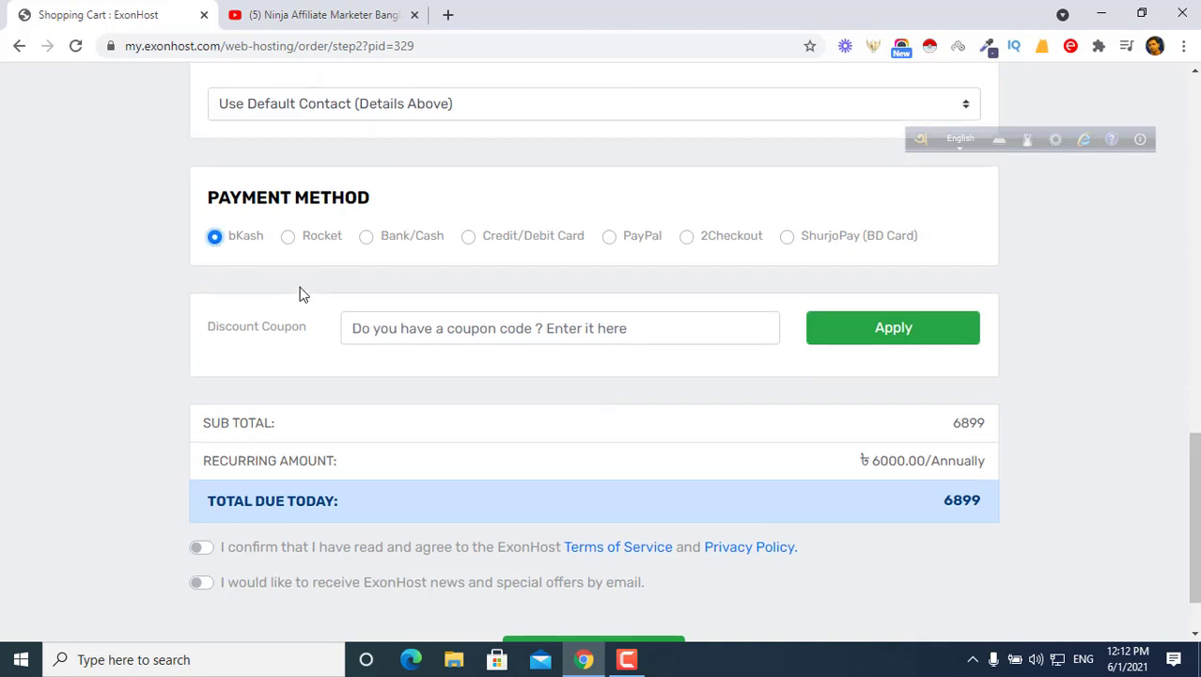
pyautogui.scroll(1, 299, 295)
pyautogui.scroll(-2, 299, 294)
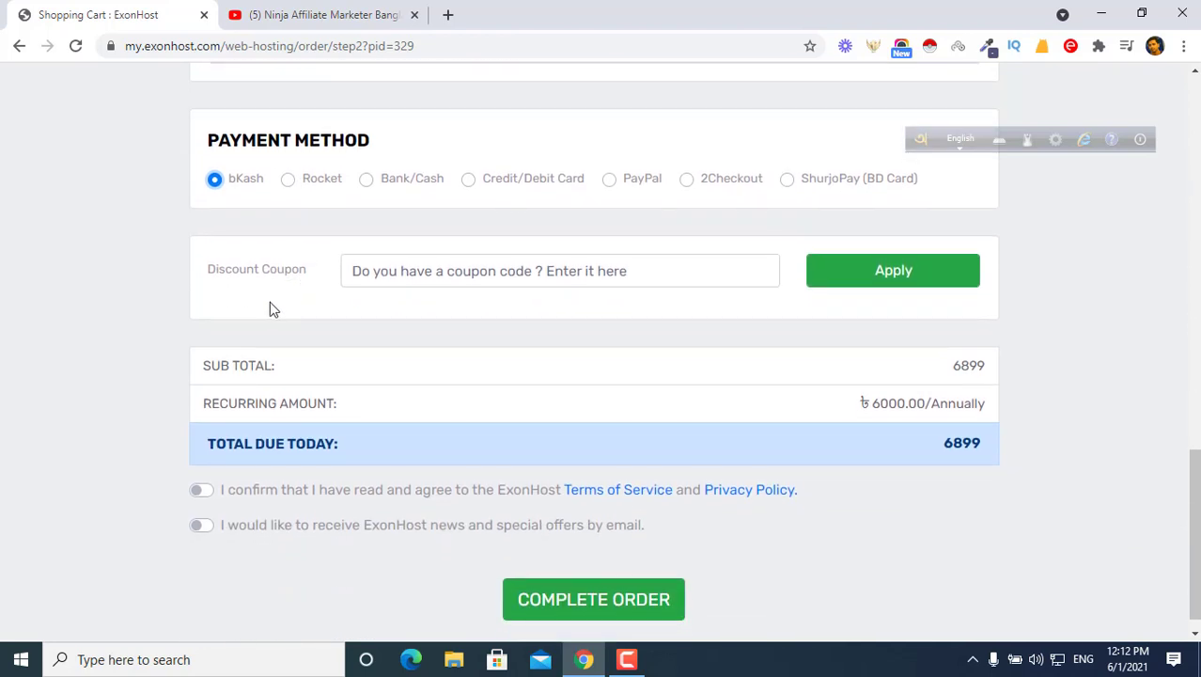
pyautogui.click(392, 275)
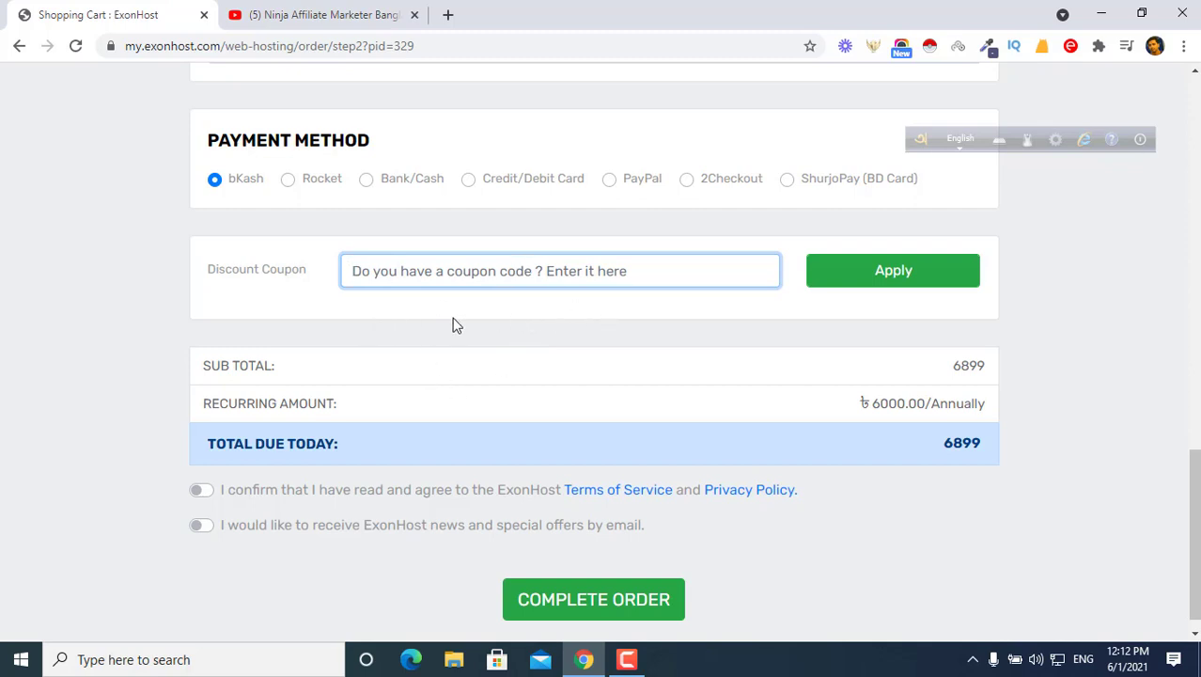
# Step: Agree to the ExonHost Terms of Service and Privacy Policy, and opt in to news and special offers by email
pyautogui.scroll(-1, 399, 354)
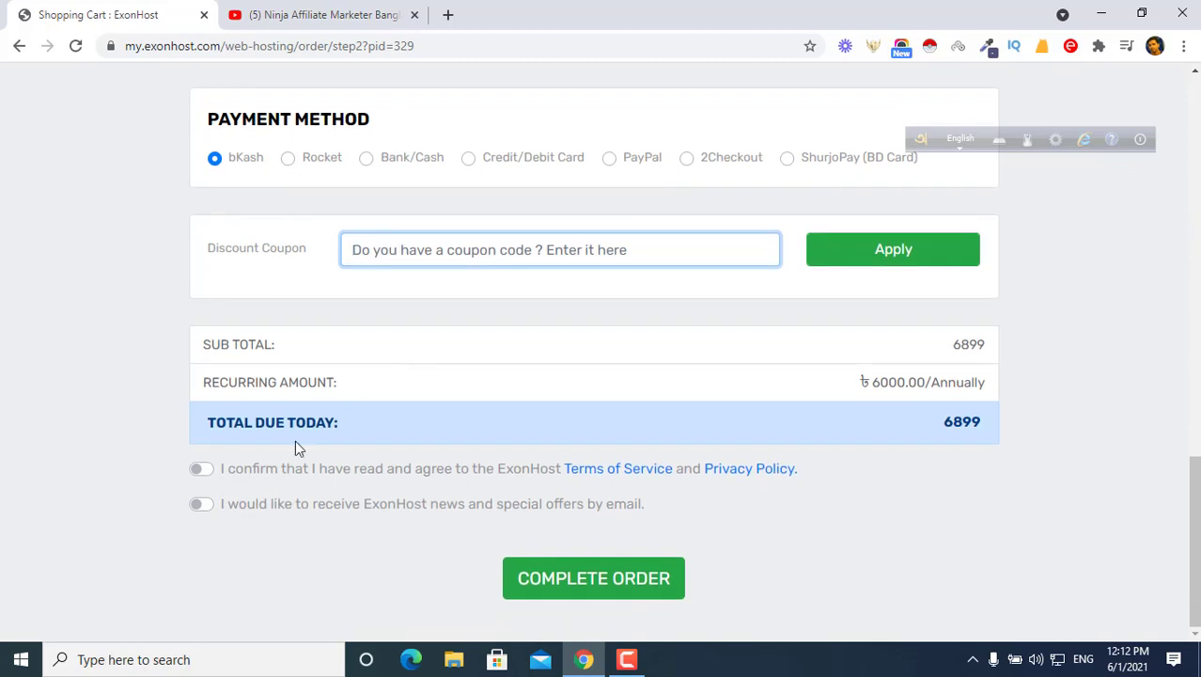
pyautogui.click(198, 471)
pyautogui.click(201, 505)
# Step: Review the hosting and domain selections and complete the order
pyautogui.scroll(3, 366, 490)
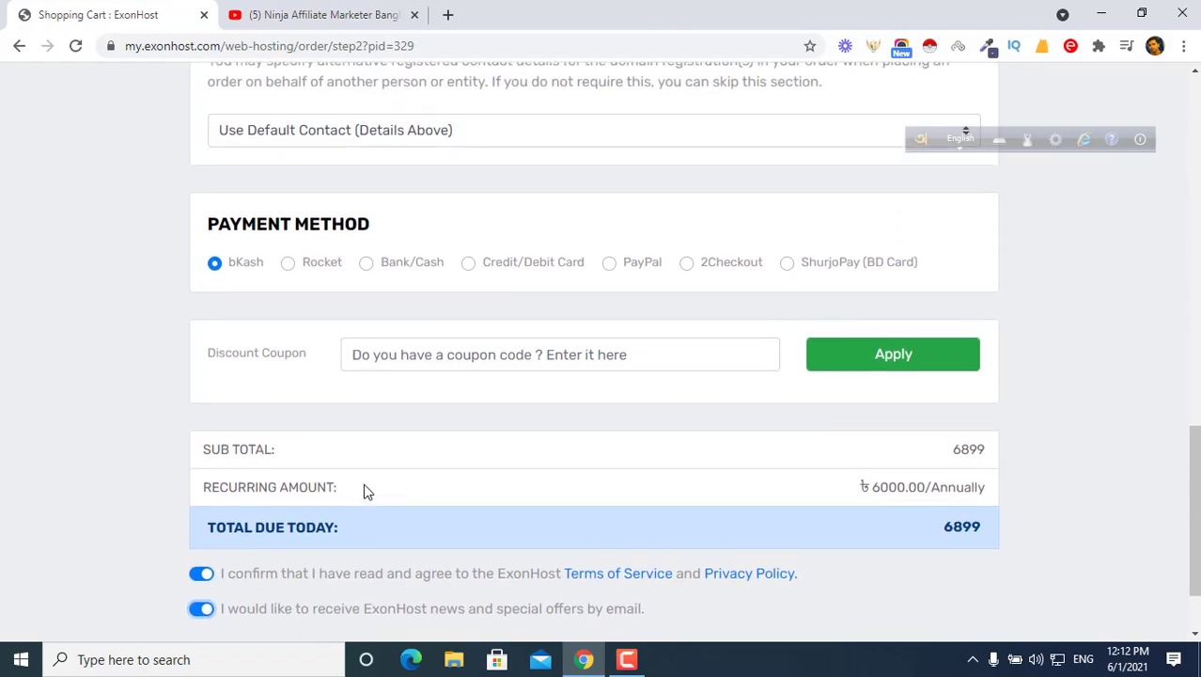
pyautogui.scroll(10, 366, 490)
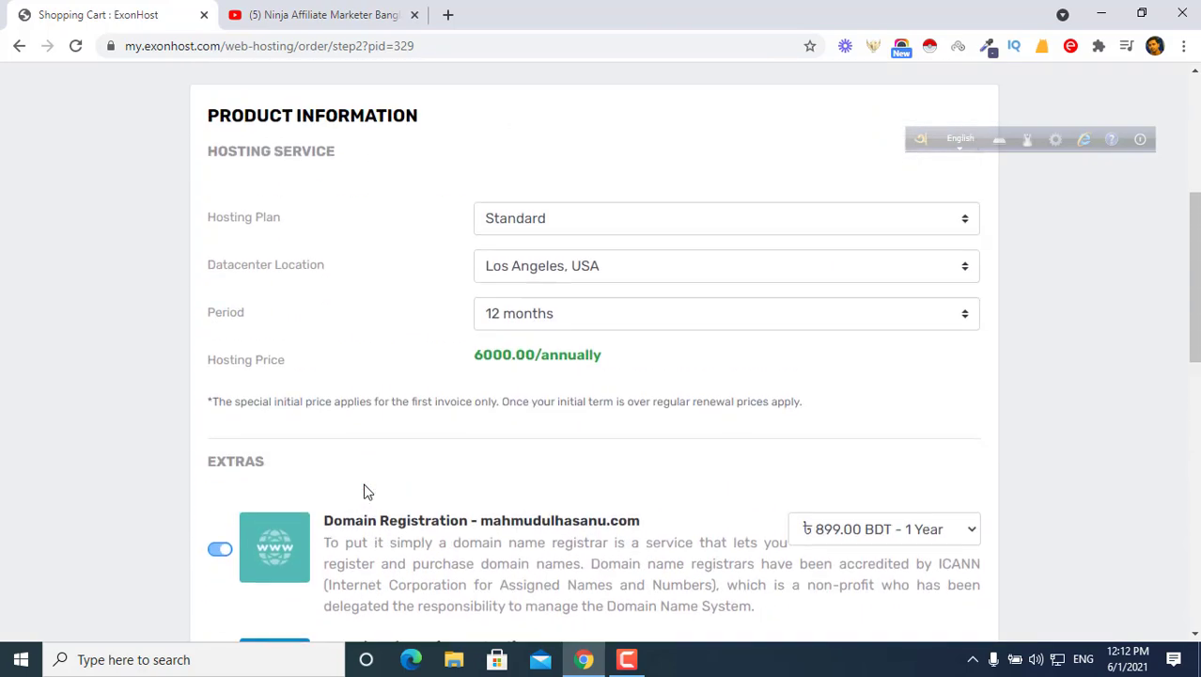
pyautogui.scroll(3, 366, 491)
pyautogui.scroll(-12, 367, 490)
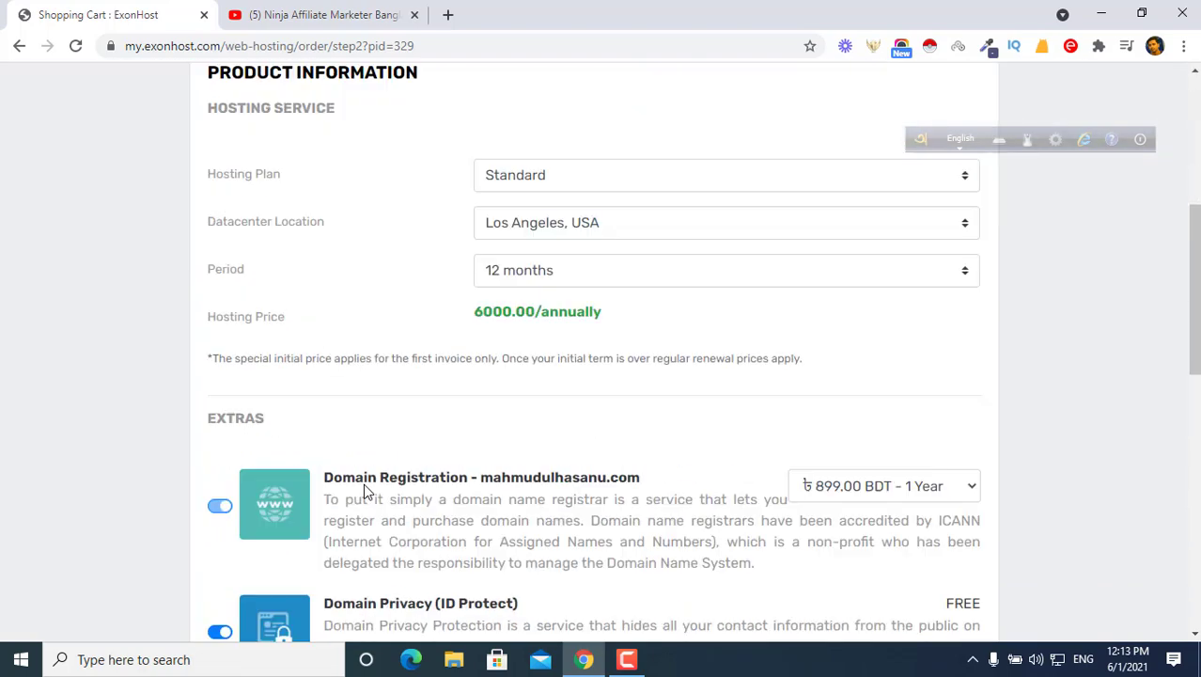
pyautogui.scroll(-2, 366, 491)
pyautogui.click(572, 589)
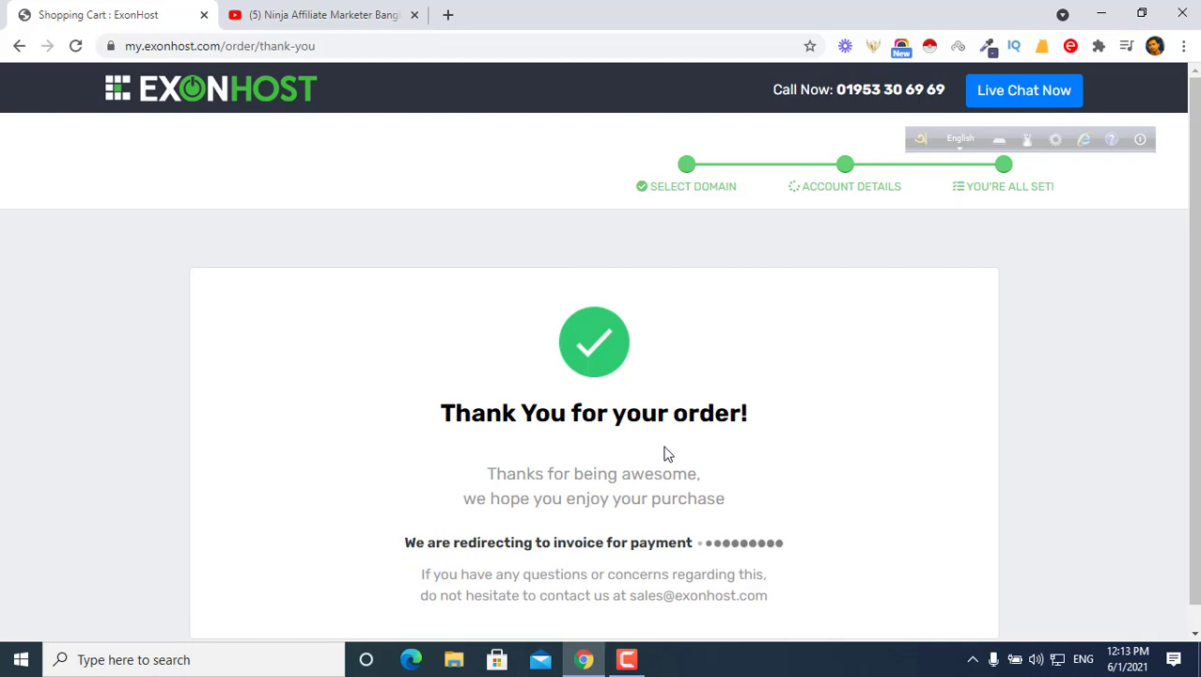
pyautogui.scroll(-1, 664, 451)
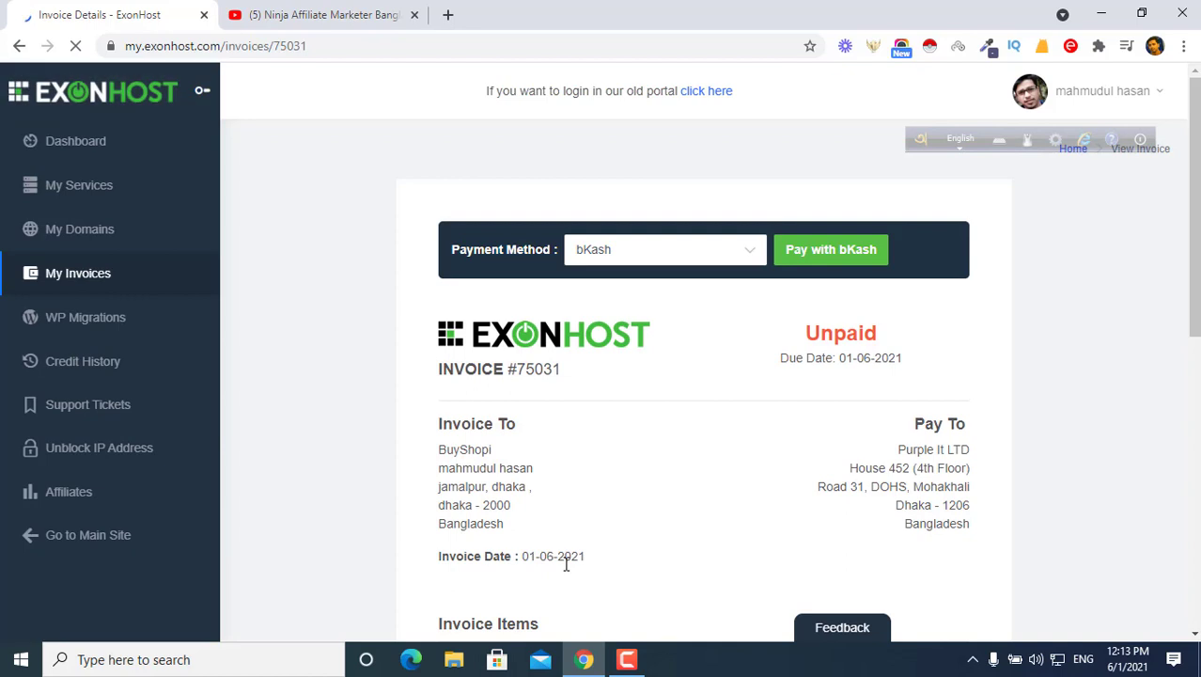
# Step: Try to pay the new invoice with bKash by submitting the bKash account number, and cancel the payment at the verification stage
pyautogui.click(752, 252)
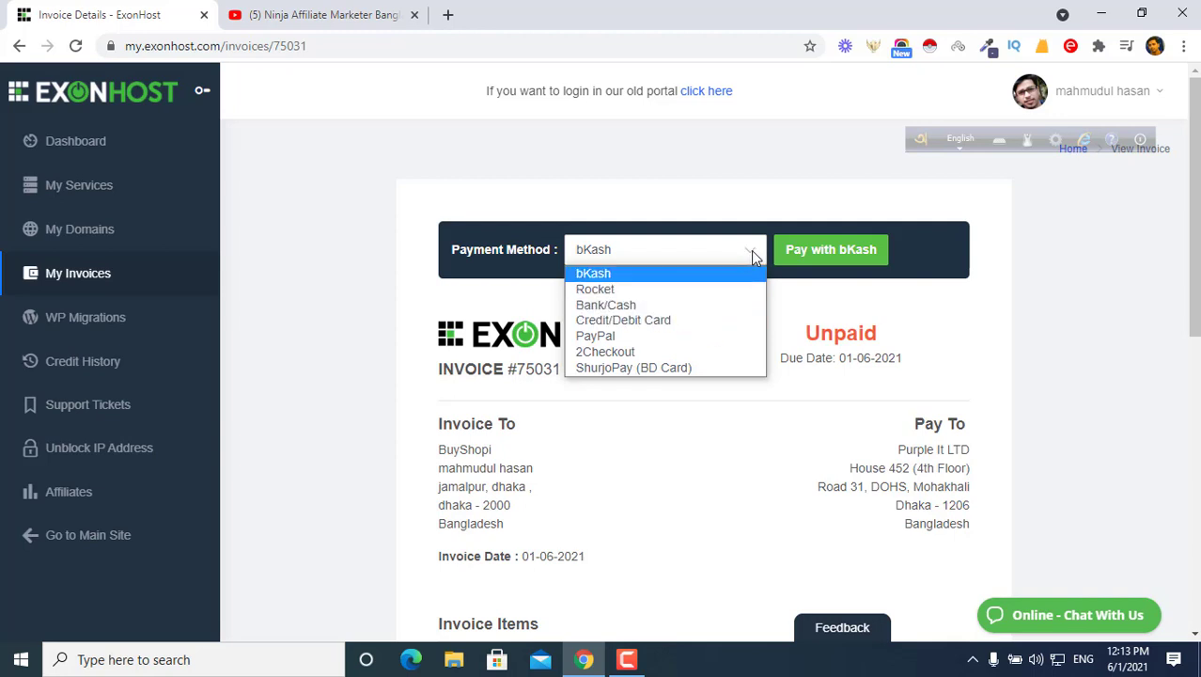
pyautogui.click(751, 250)
pyautogui.scroll(-1, 807, 188)
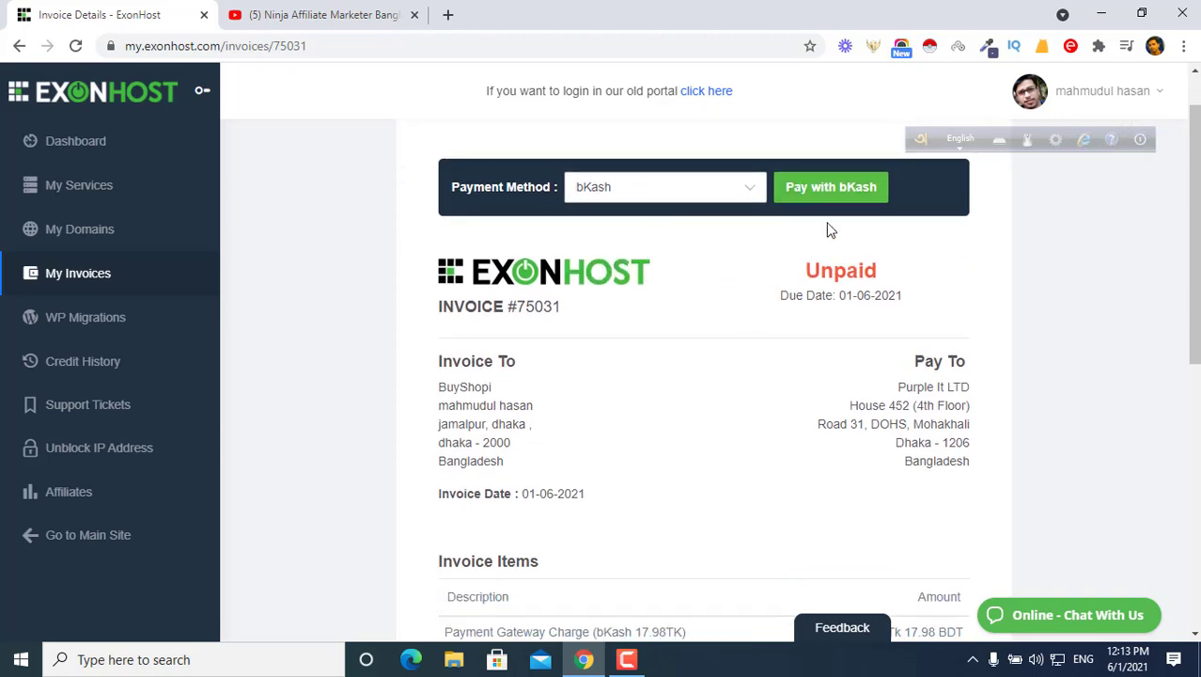
pyautogui.click(849, 203)
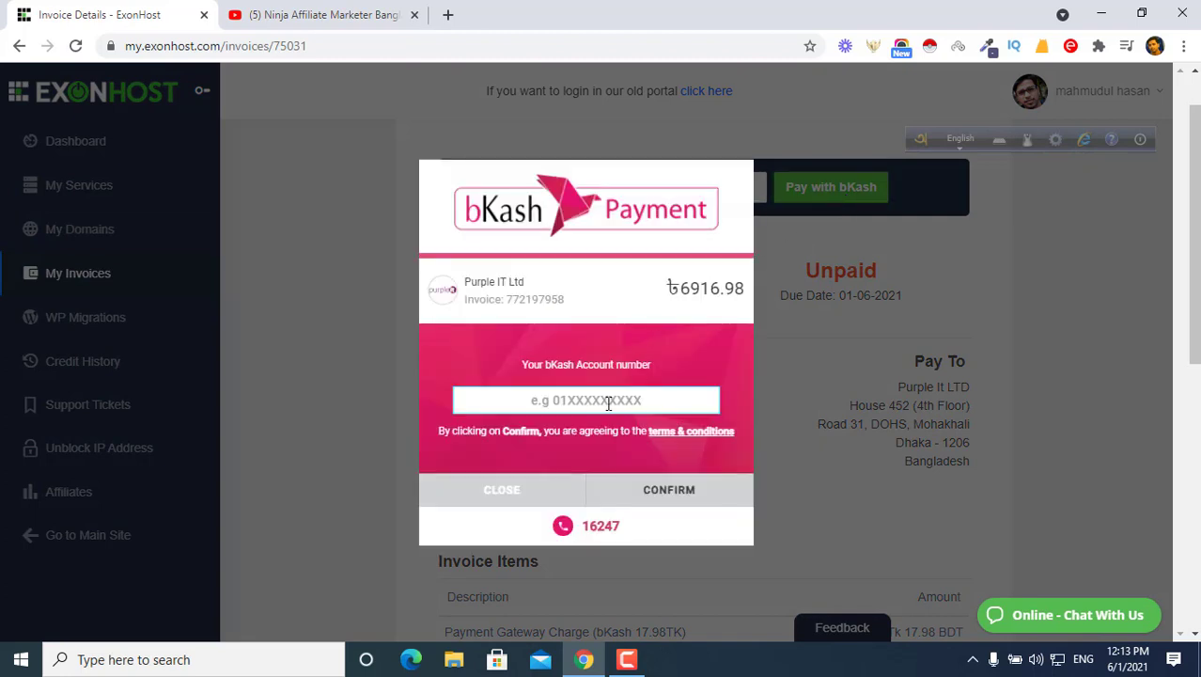
pyautogui.click(562, 402)
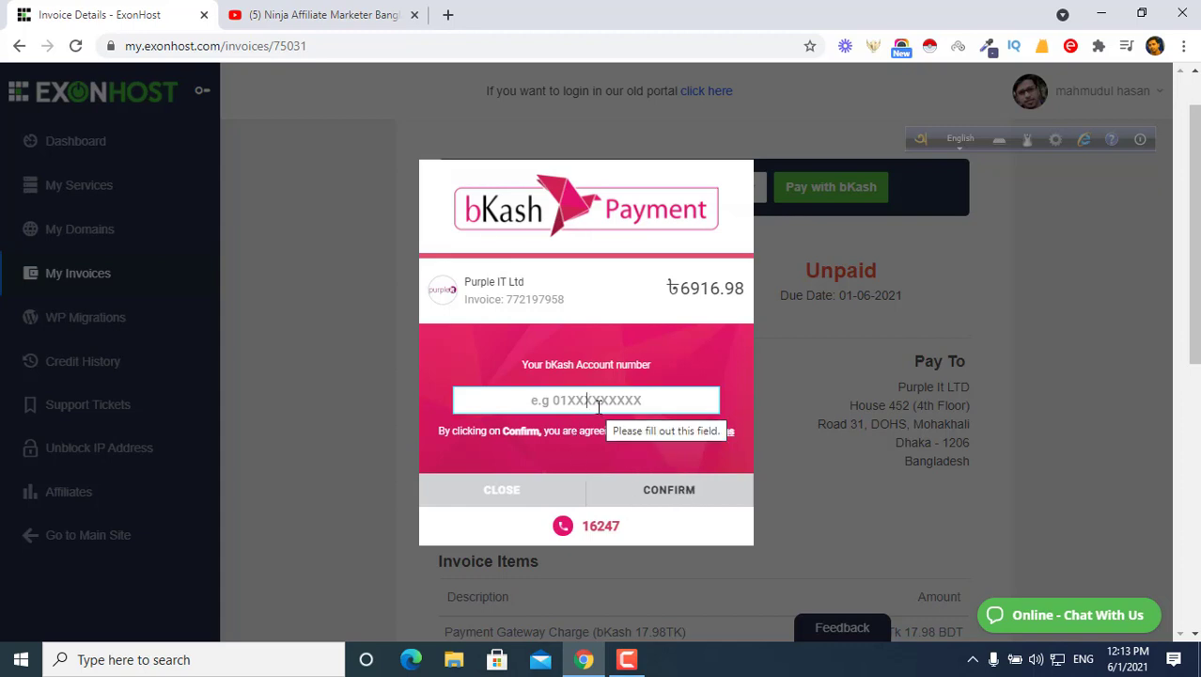
pyautogui.write('0182614')
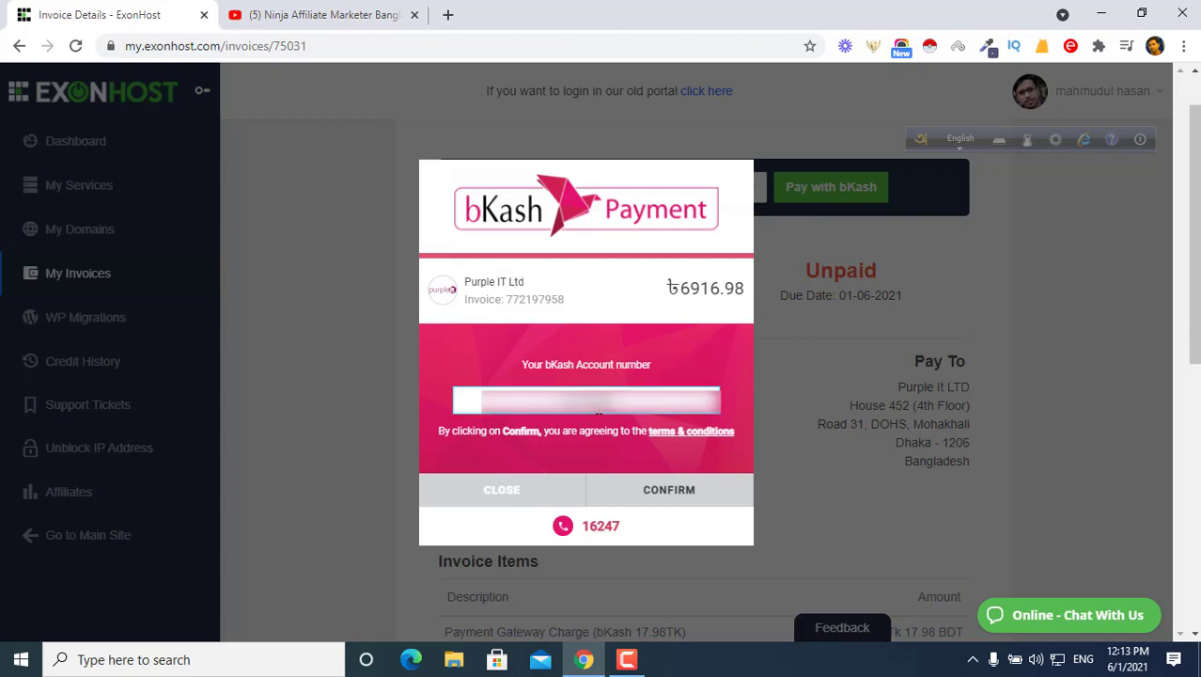
pyautogui.click(669, 501)
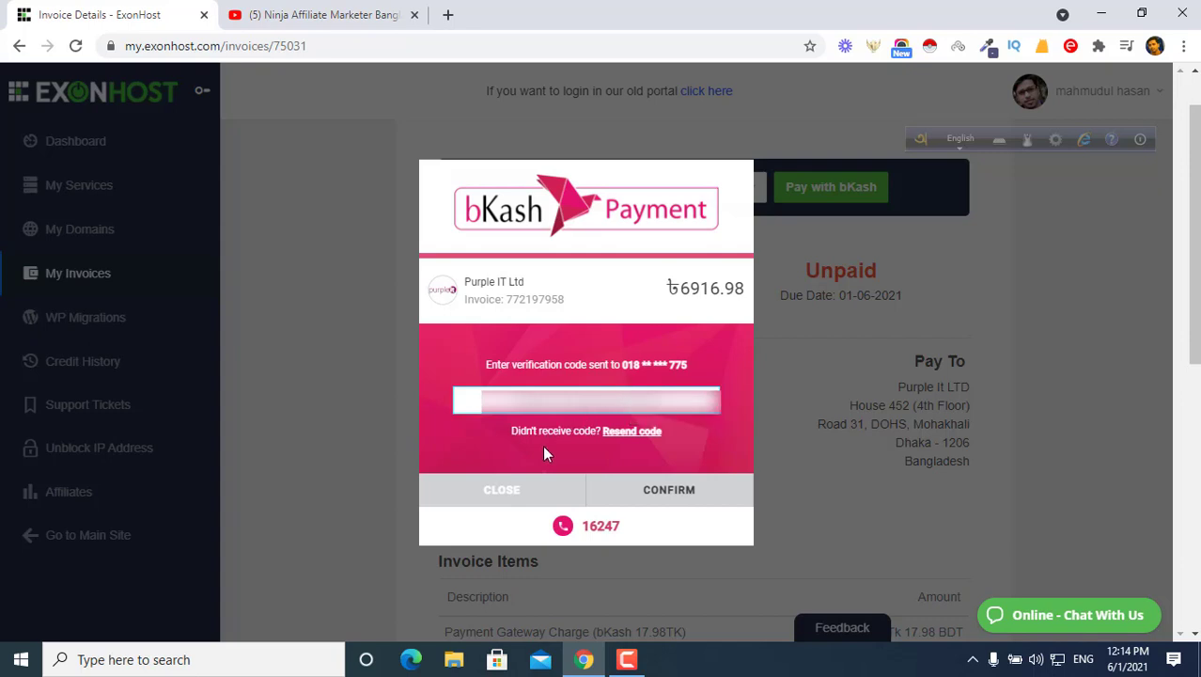
pyautogui.click(501, 496)
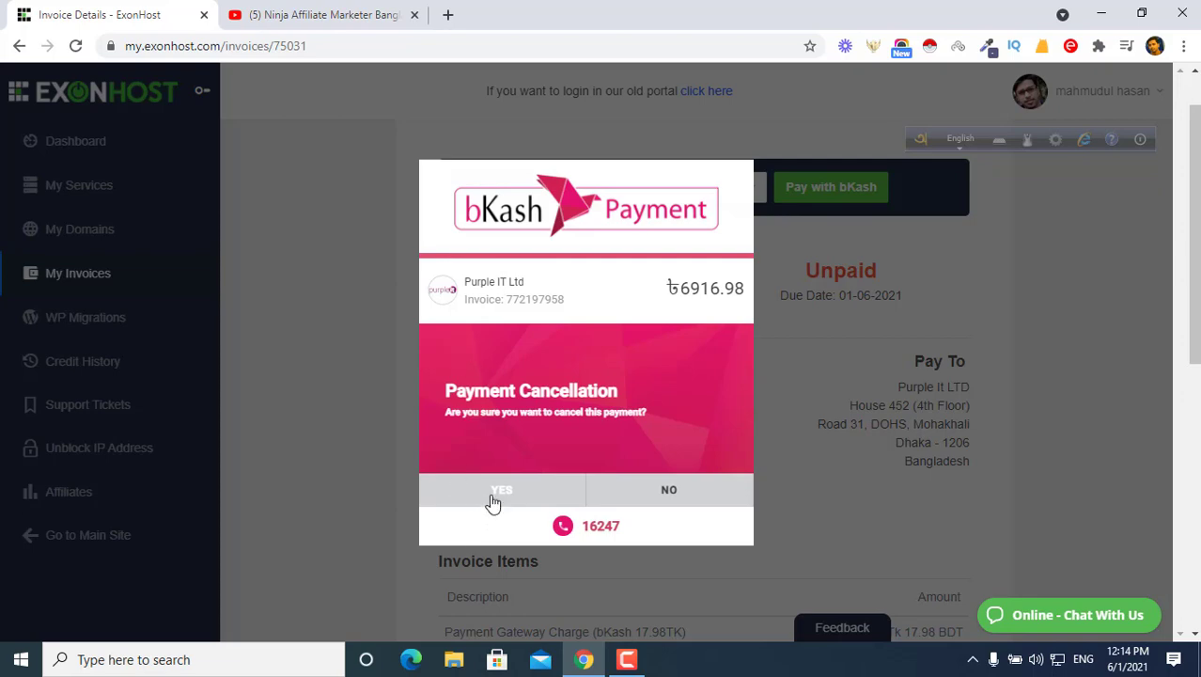
pyautogui.click(503, 495)
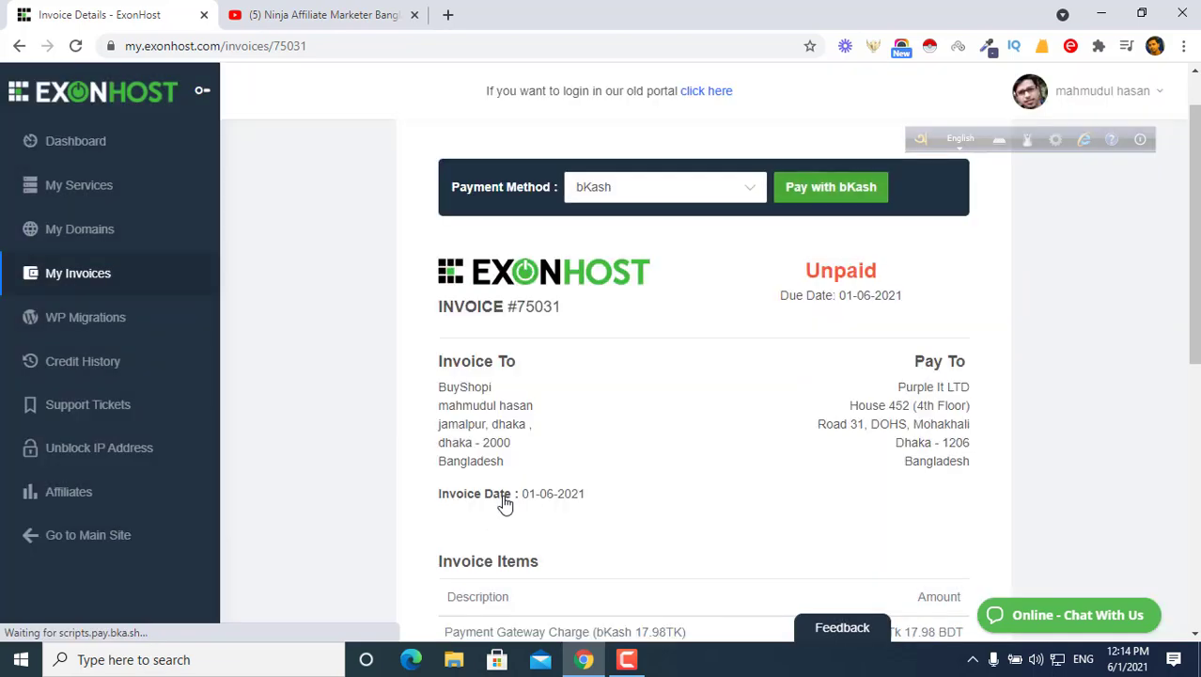
# Step: Return to the customer portal's dashboard and open the list of the account's services
pyautogui.click(160, 94)
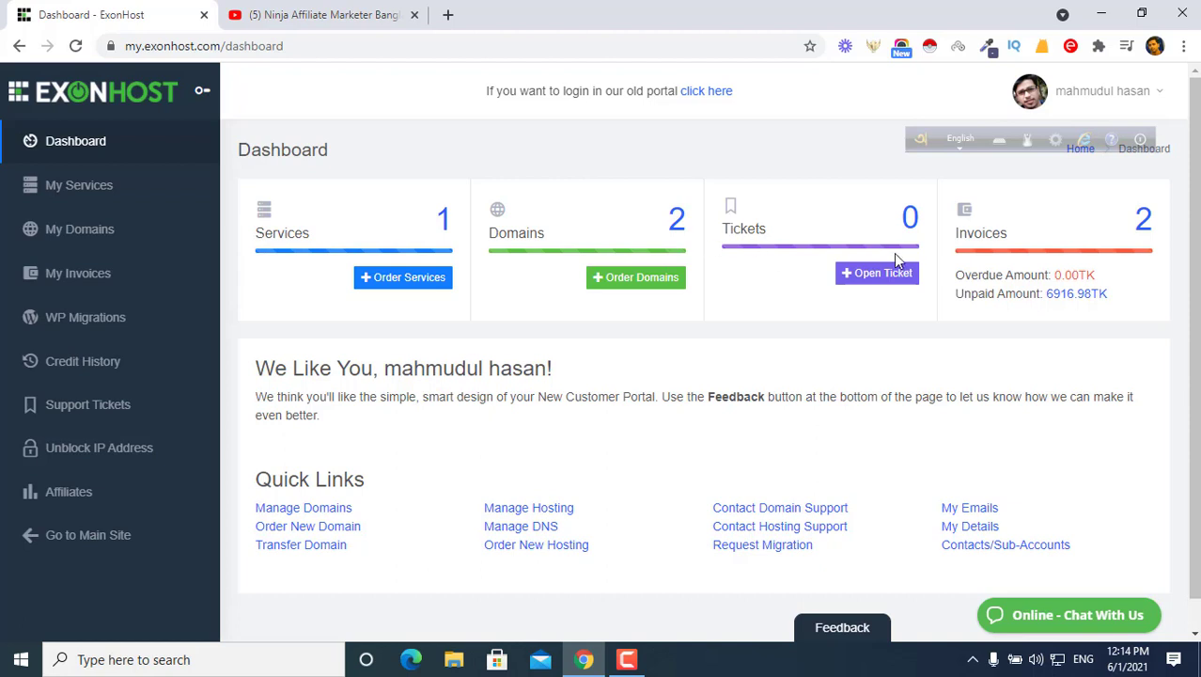
pyautogui.scroll(-1, 587, 436)
pyautogui.scroll(1, 584, 435)
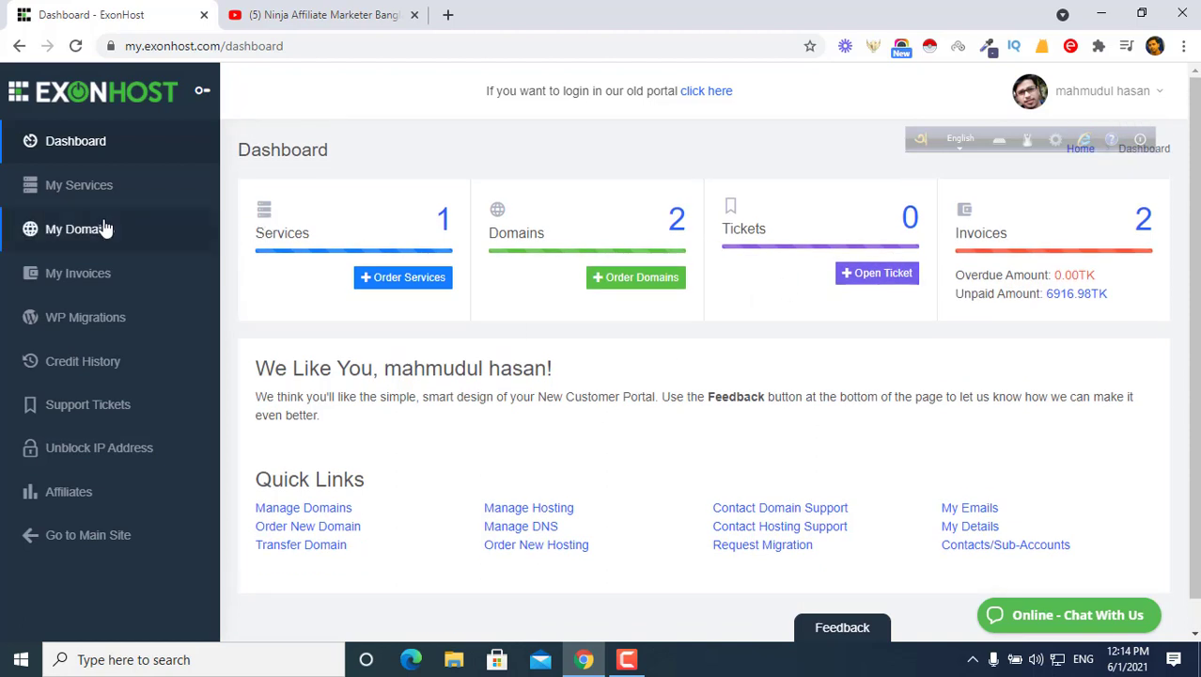
pyautogui.click(132, 184)
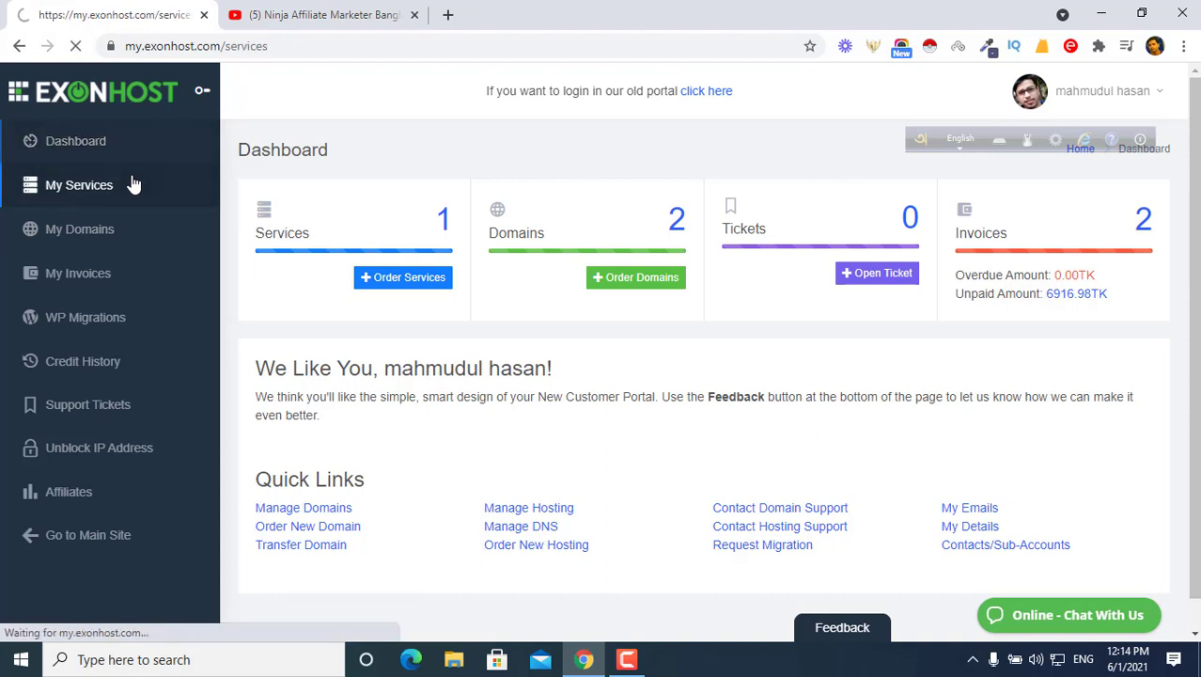